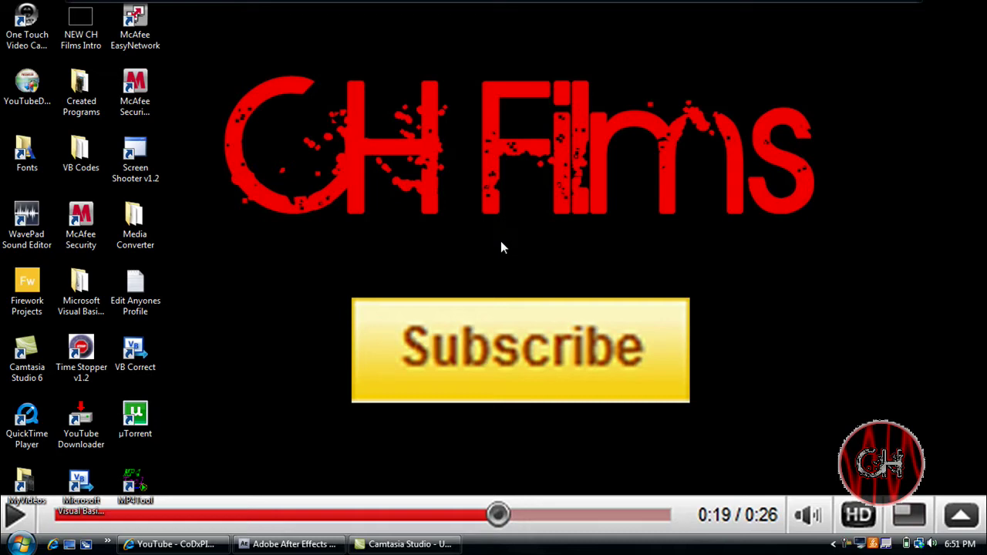
# Step: Import the recent Sky Replace.wmv footage and create a Sky Replace composition from it
pyautogui.click(284, 545)
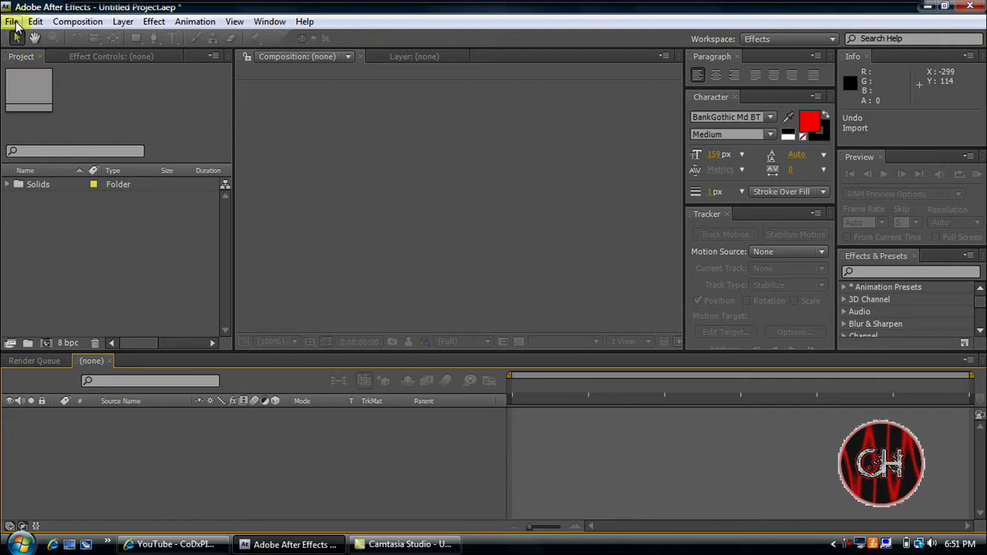
pyautogui.click(12, 21)
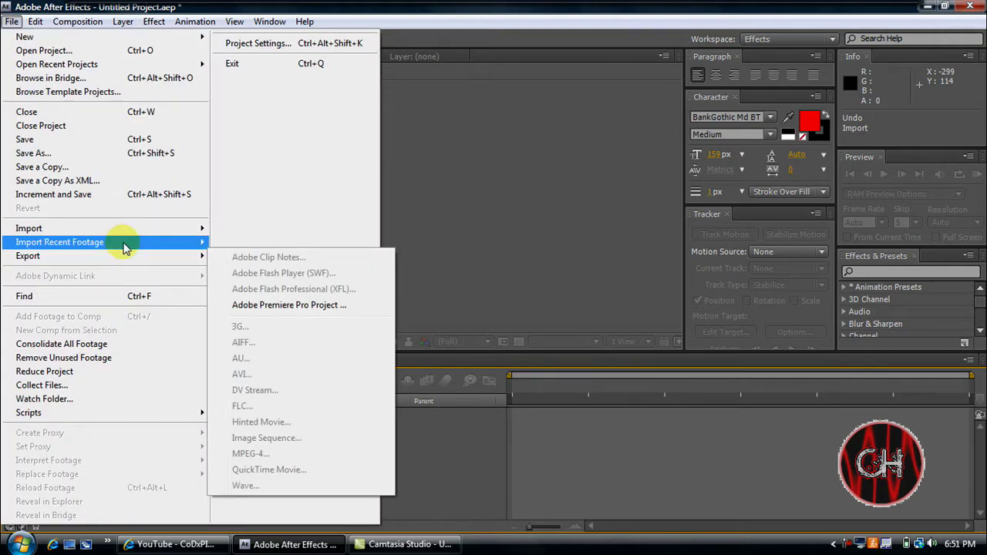
pyautogui.moveTo(126, 242)
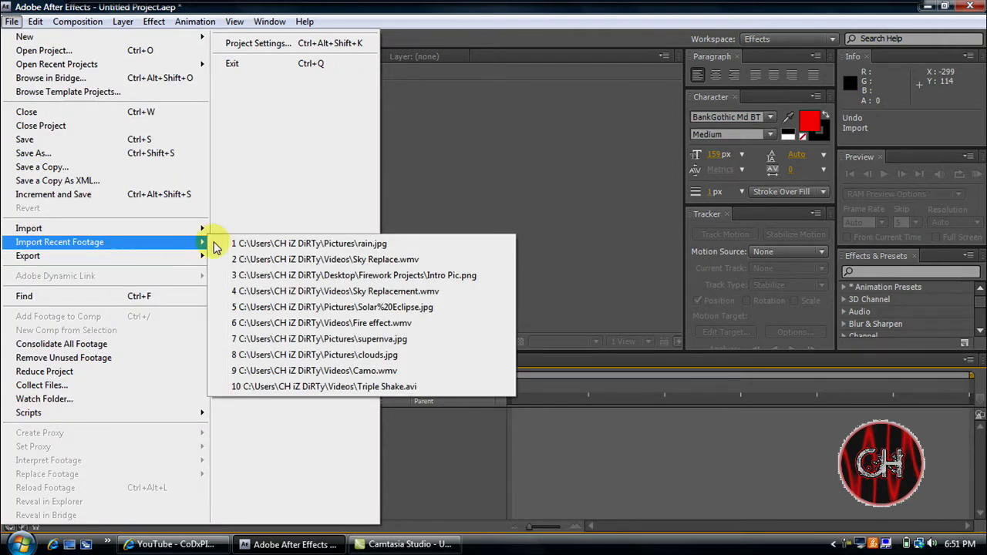
pyautogui.click(254, 260)
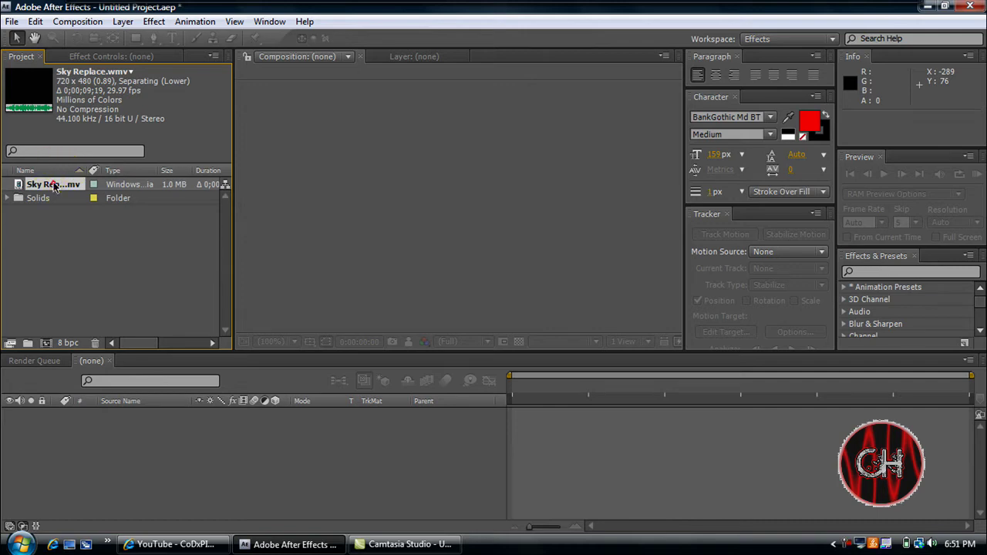
pyautogui.moveTo(54, 185); pyautogui.dragTo(73, 424)
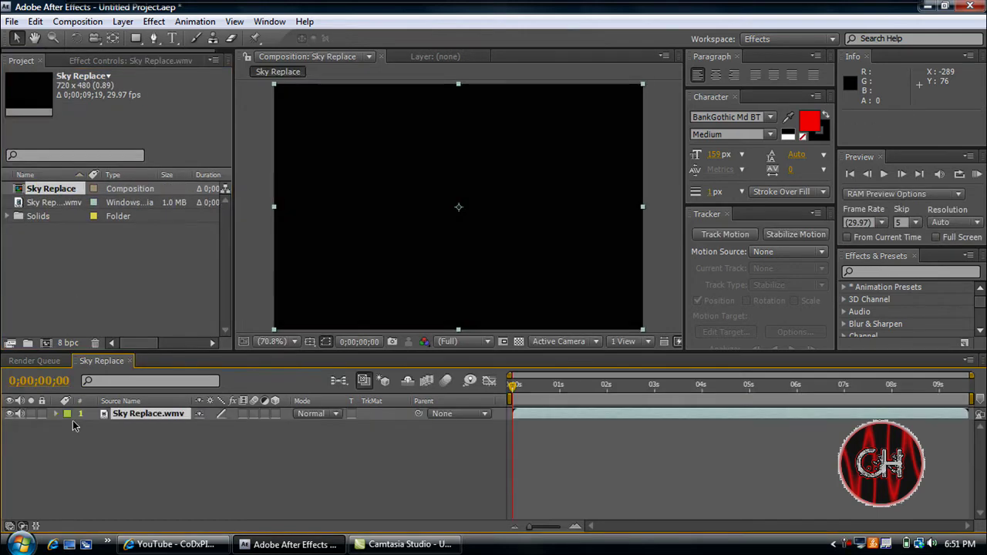
# Step: Step forward frame by frame to 0;00;00;09, where the game footage appears
pyautogui.click(901, 174)
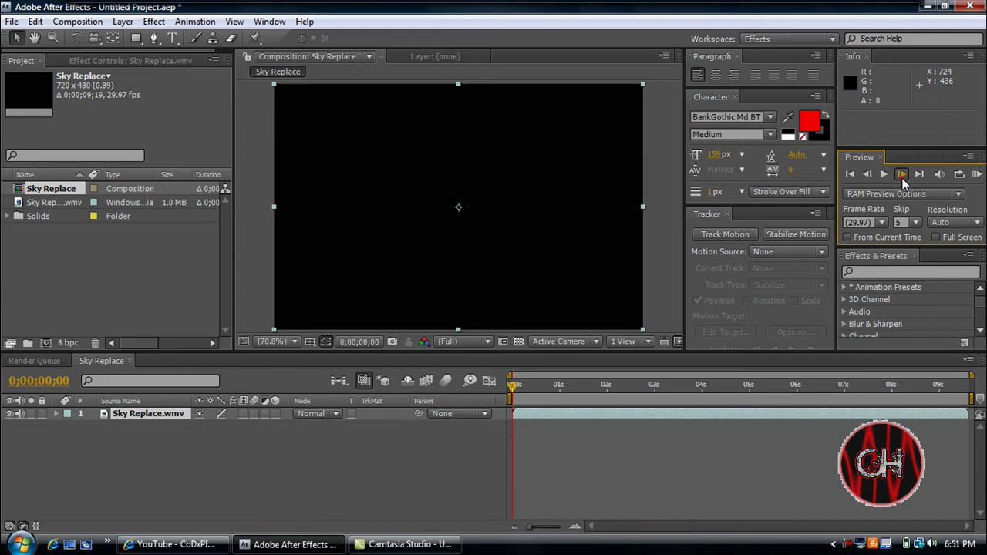
pyautogui.click(901, 174)
pyautogui.click(901, 174)
pyautogui.click(902, 176)
pyautogui.click(902, 176)
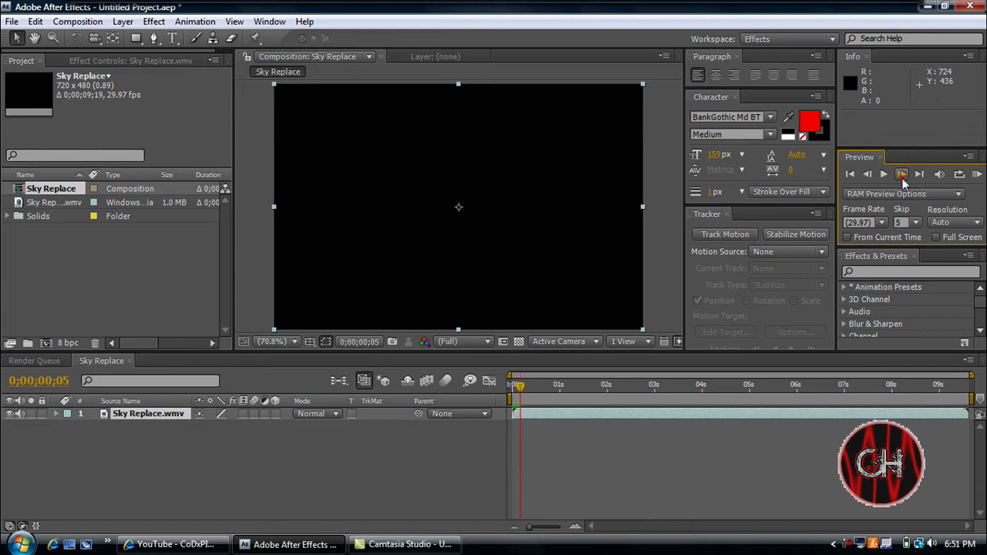
pyautogui.click(902, 176)
pyautogui.click(902, 176)
pyautogui.click(902, 177)
pyautogui.click(902, 177)
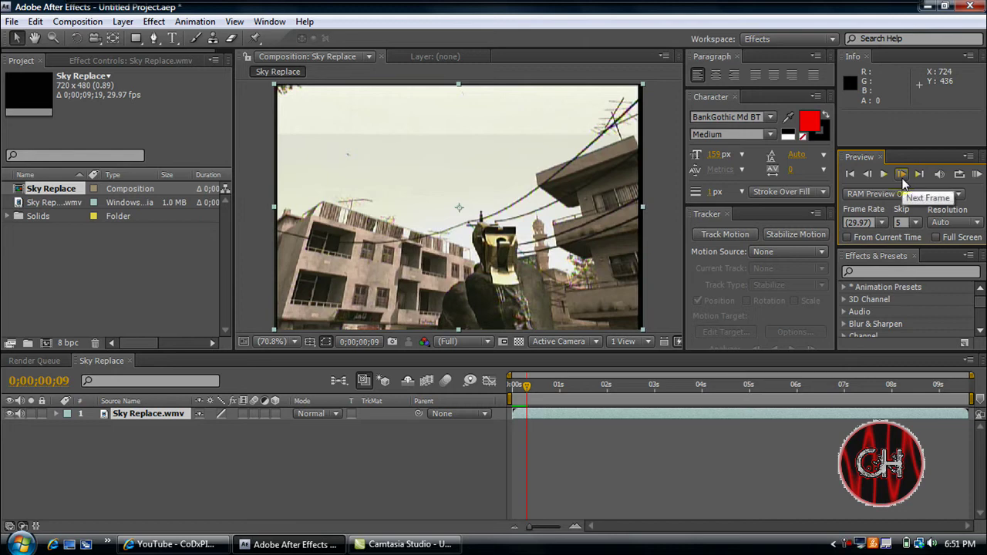
# Step: Apply Color Correction > Colorama to the Sky Replace.wmv layer, giving a magenta sky
pyautogui.click(155, 23)
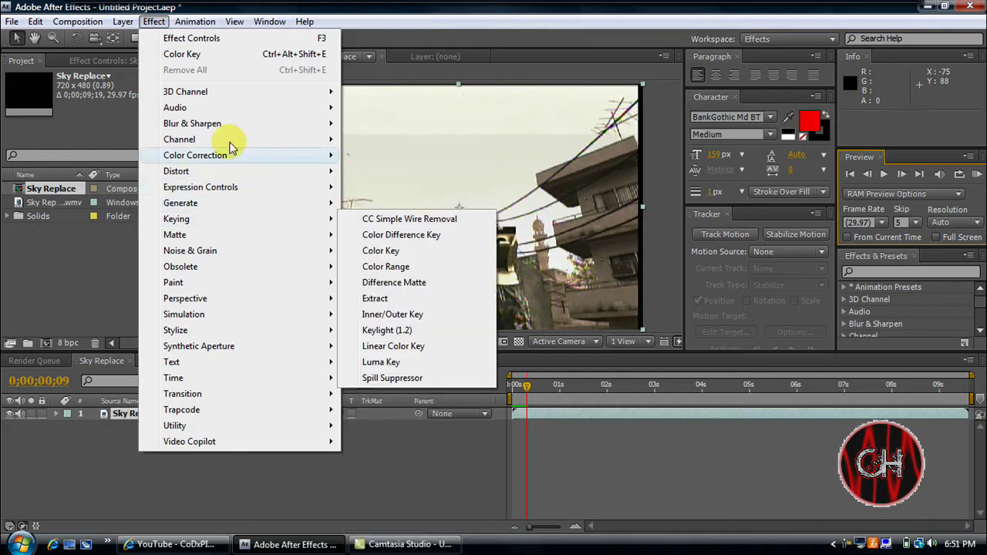
pyautogui.moveTo(231, 155)
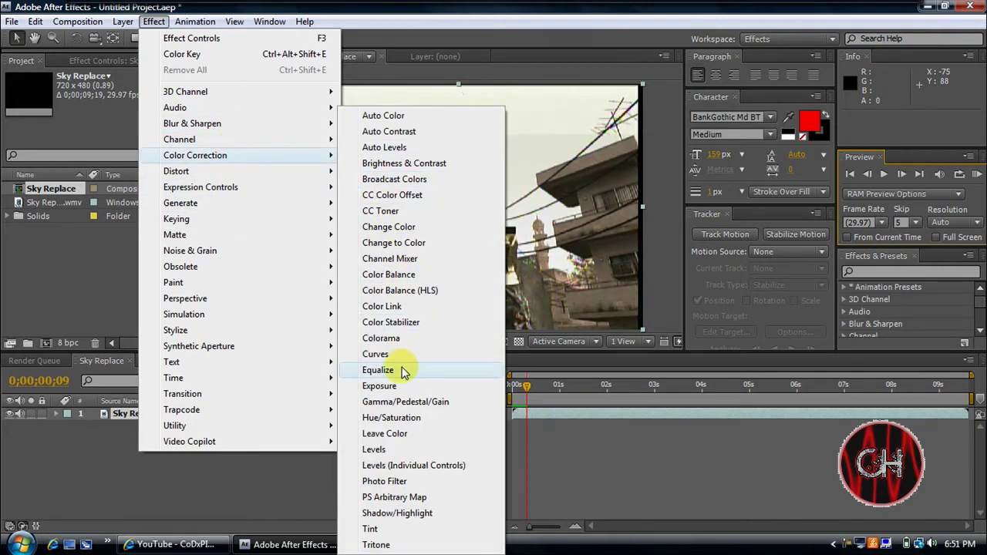
pyautogui.click(397, 340)
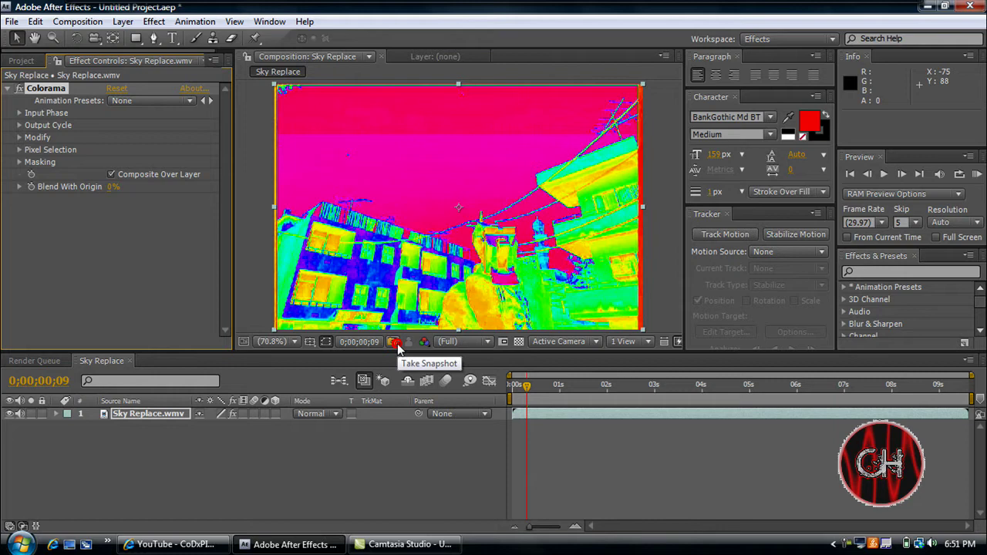
pyautogui.click(485, 147)
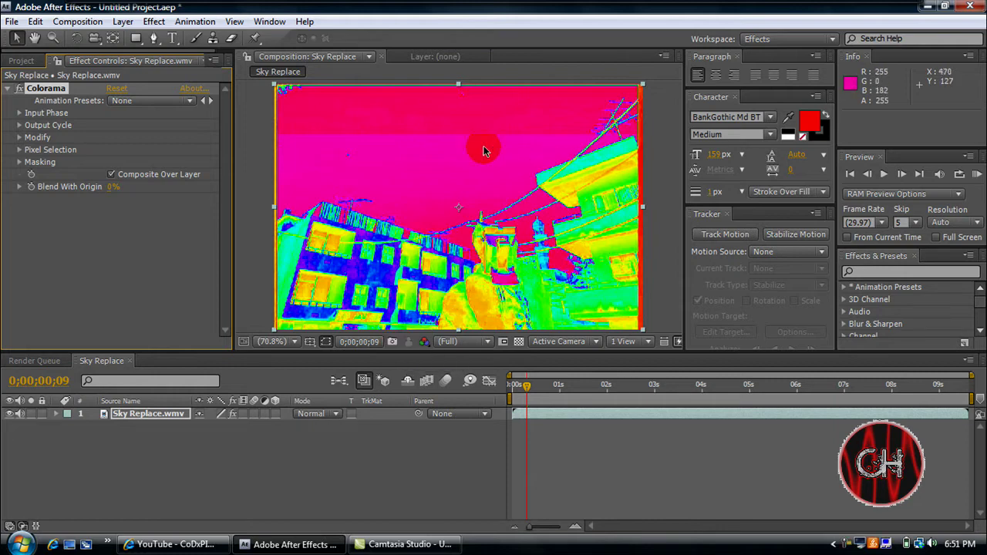
# Step: Set Colorama's Output Cycle to the Ramp Grey preset palette
pyautogui.click(20, 126)
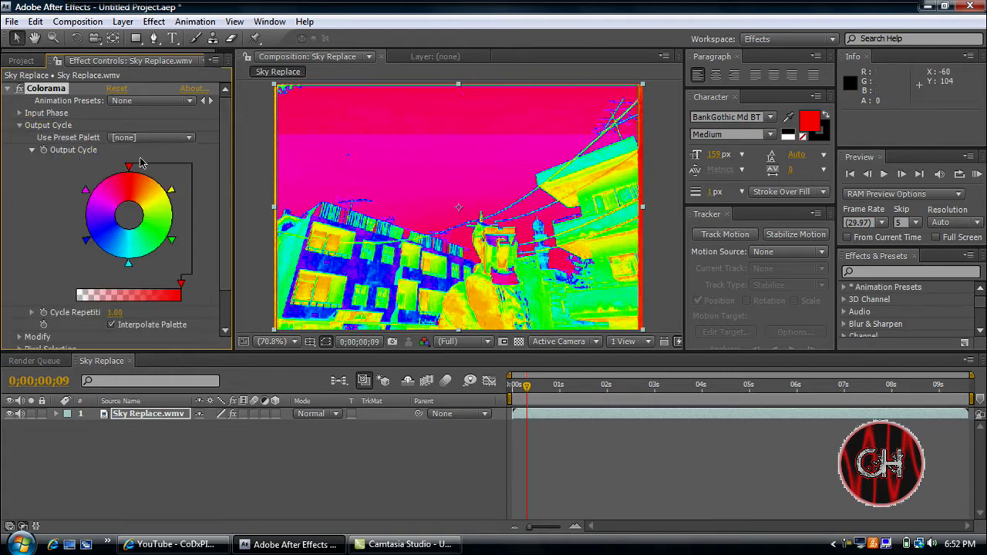
pyautogui.click(152, 139)
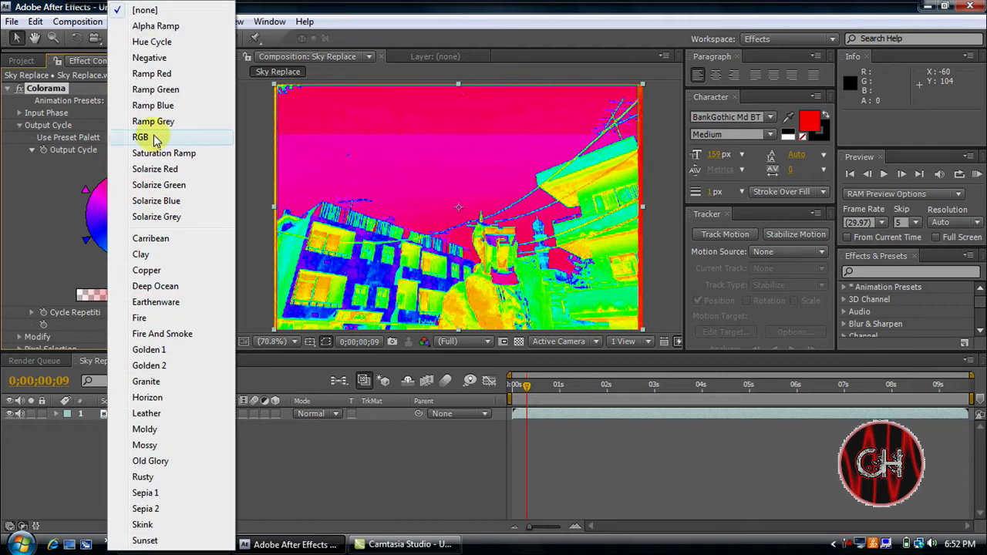
pyautogui.click(152, 124)
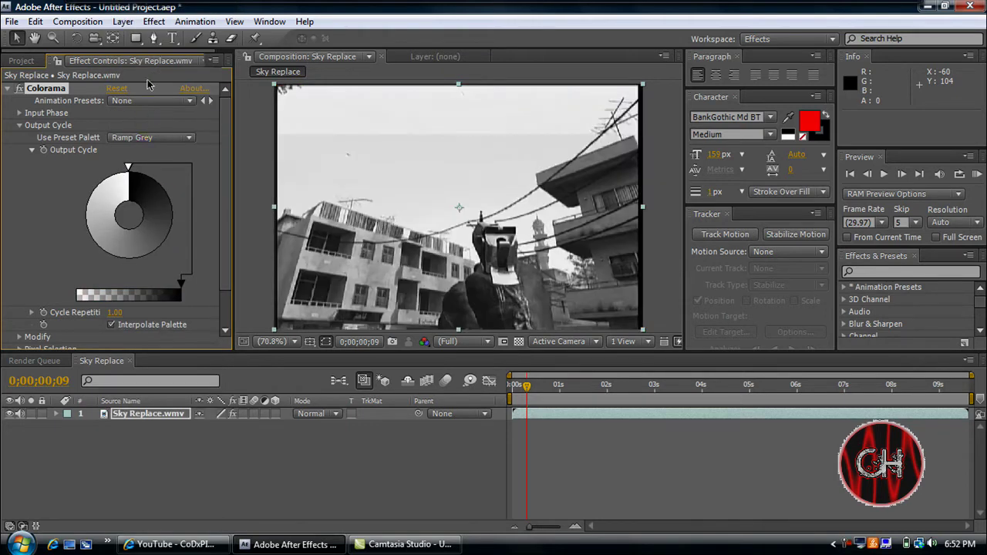
# Step: Add a Color Key effect and sample the sky as the key colour
pyautogui.click(154, 21)
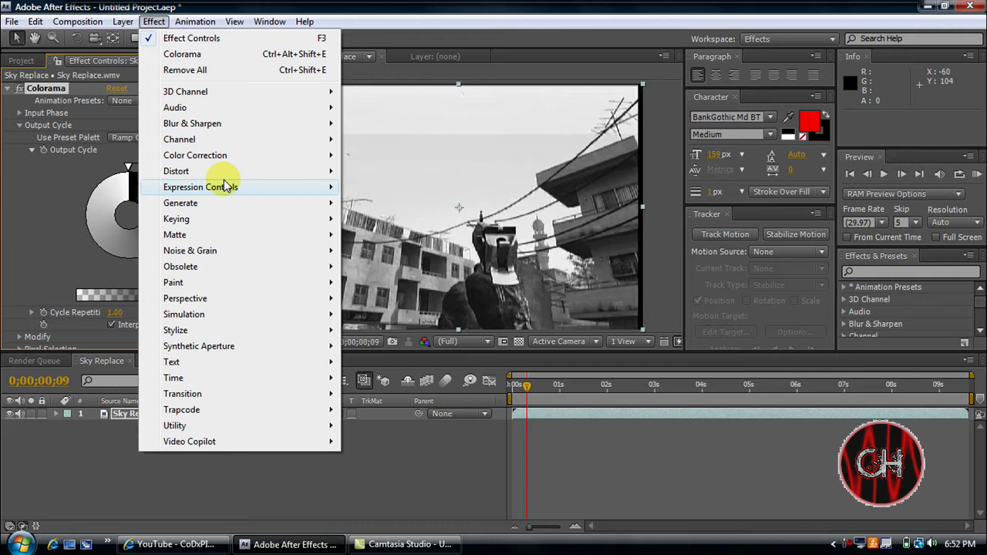
pyautogui.moveTo(238, 219)
pyautogui.click(380, 251)
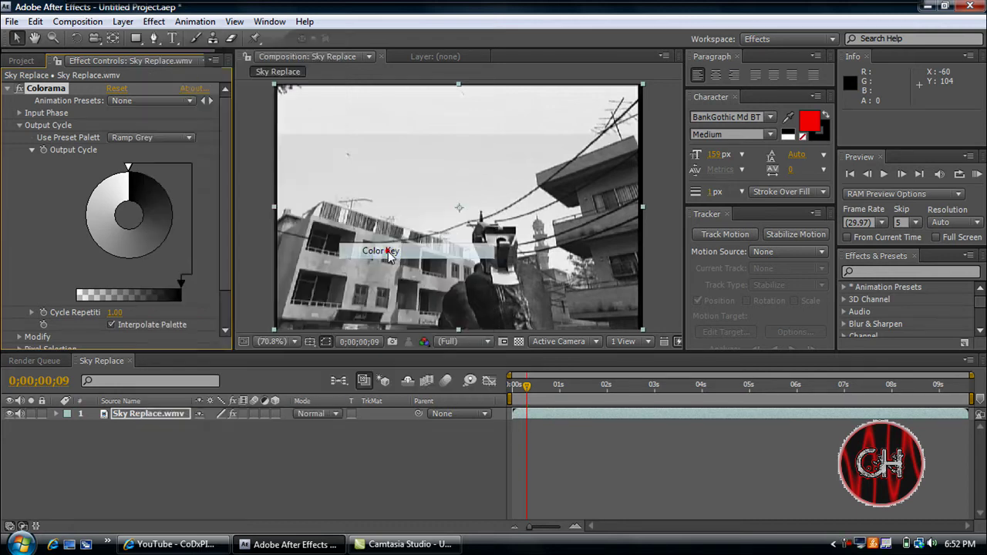
pyautogui.click(133, 307)
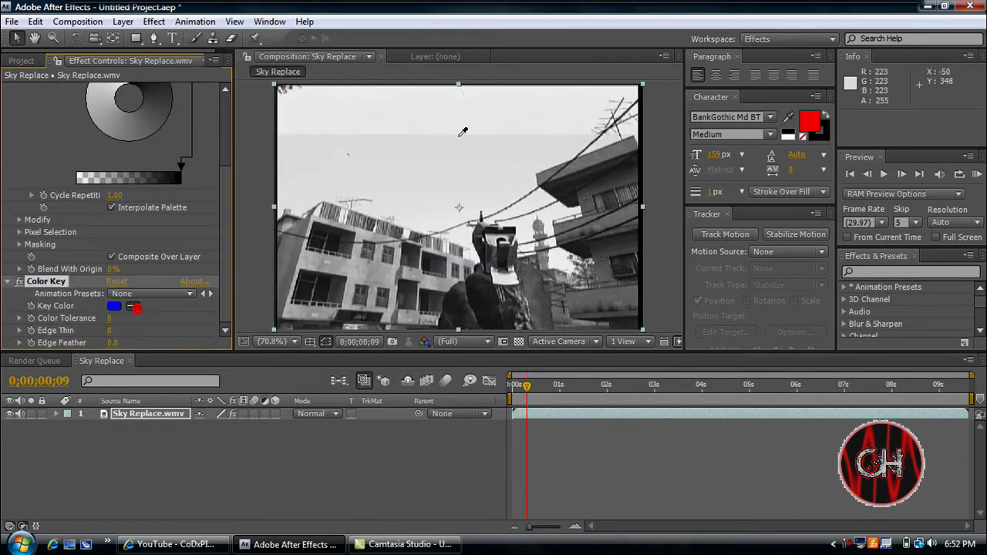
pyautogui.click(463, 121)
pyautogui.click(456, 123)
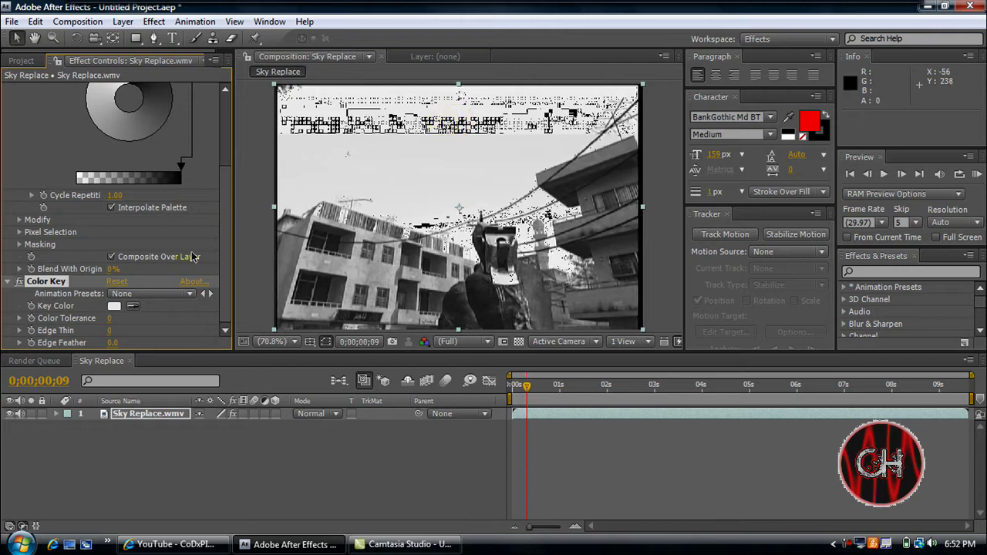
pyautogui.click(107, 323)
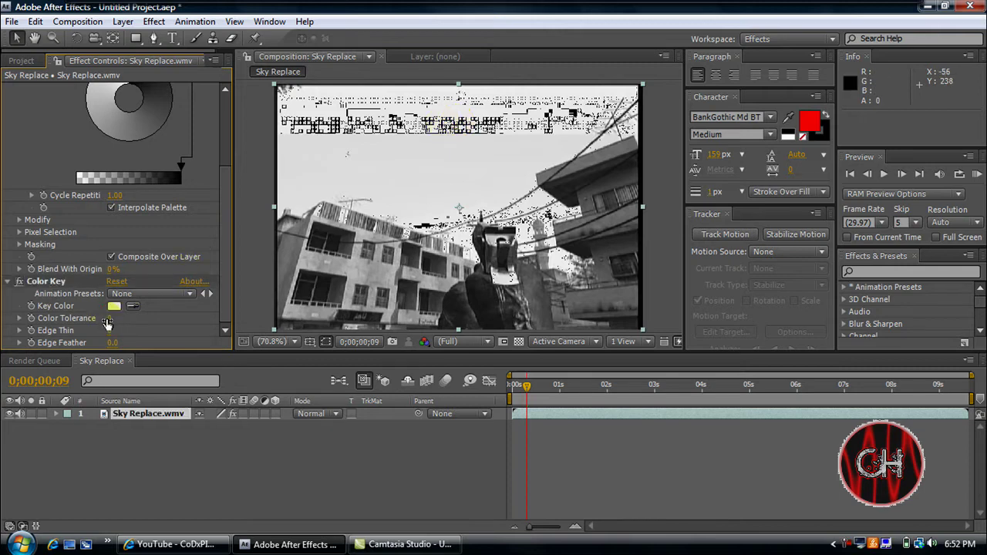
# Step: Raise Color Key's Color Tolerance and set Edge Feather to 2.0
pyautogui.click(108, 320)
pyautogui.write('60')
pyautogui.press('Return')
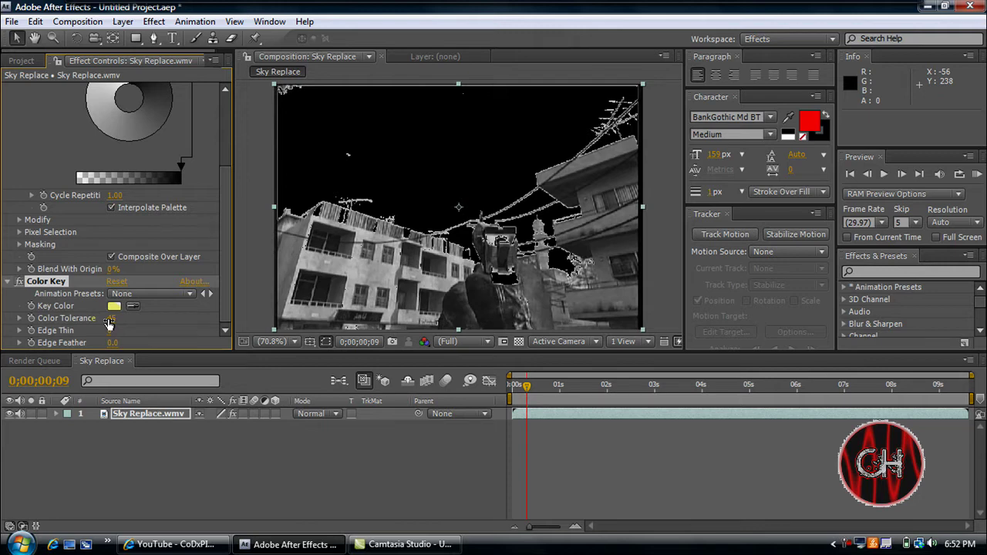
pyautogui.click(112, 343)
pyautogui.write('2')
pyautogui.press('Return')
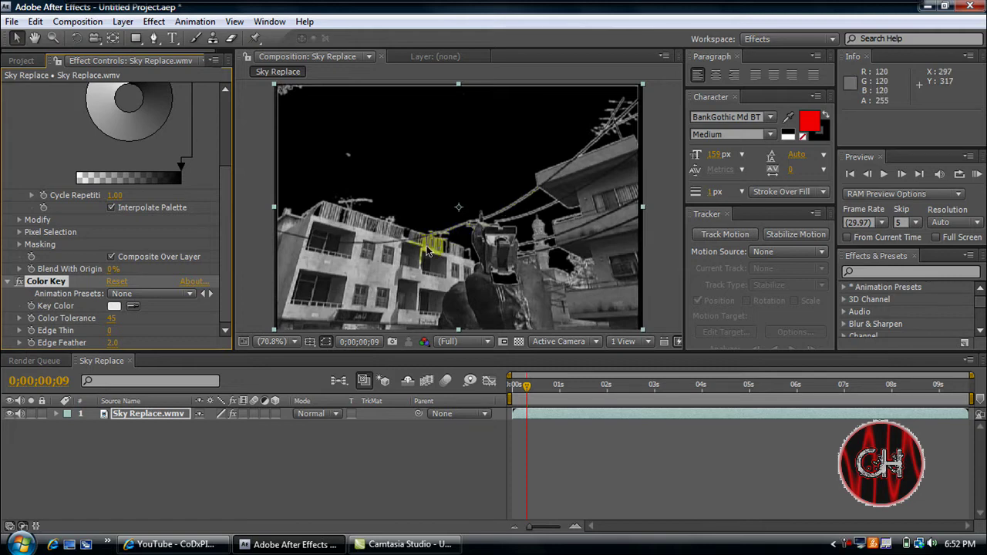
# Step: Add a comp-sized Green Solid 1 layer and reorder it against the Sky Replace.wmv layer
pyautogui.click(126, 21)
pyautogui.moveTo(143, 37)
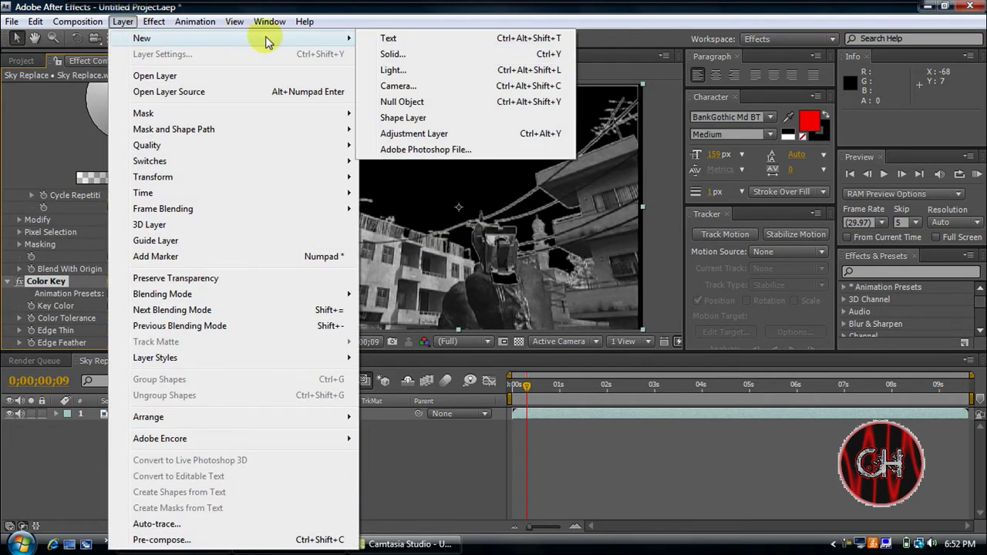
pyautogui.click(385, 58)
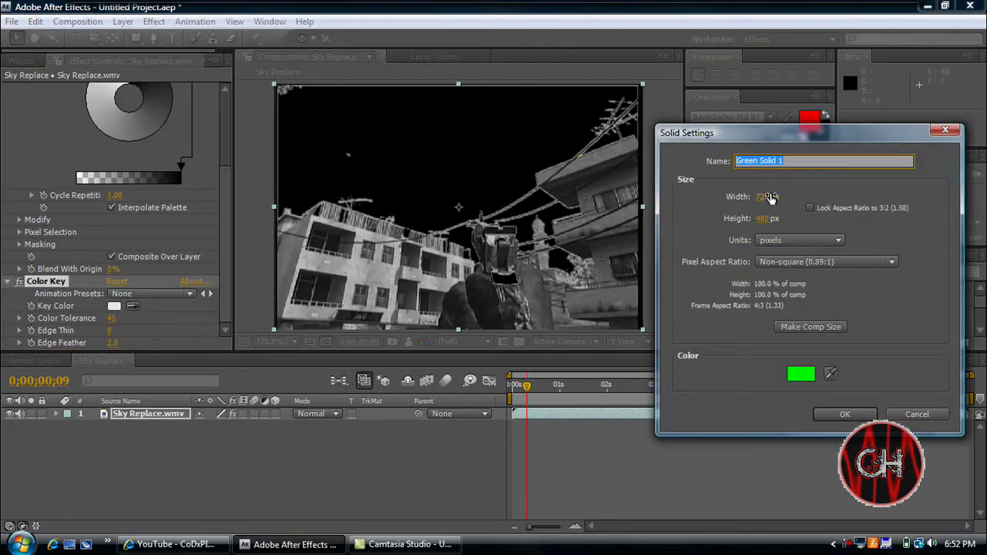
pyautogui.click(814, 330)
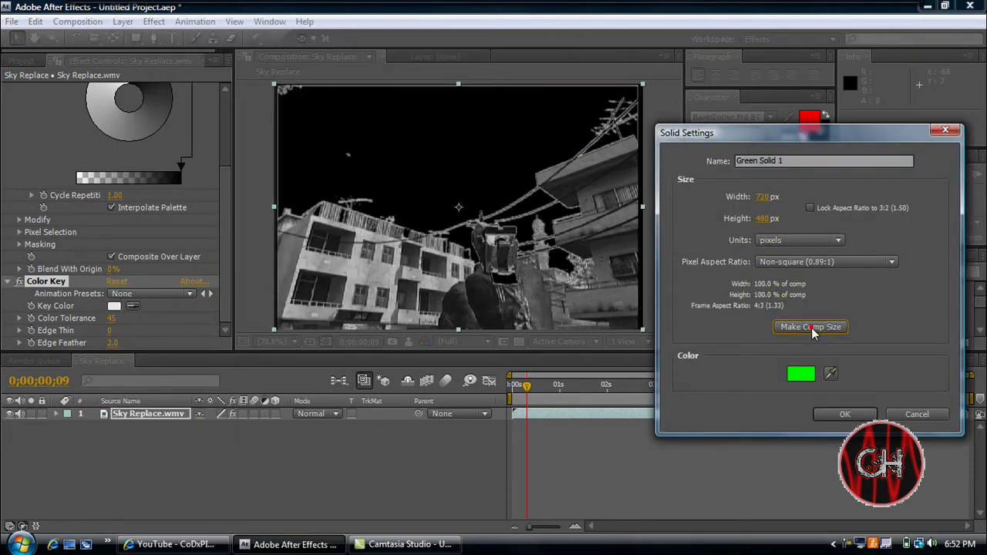
pyautogui.click(843, 414)
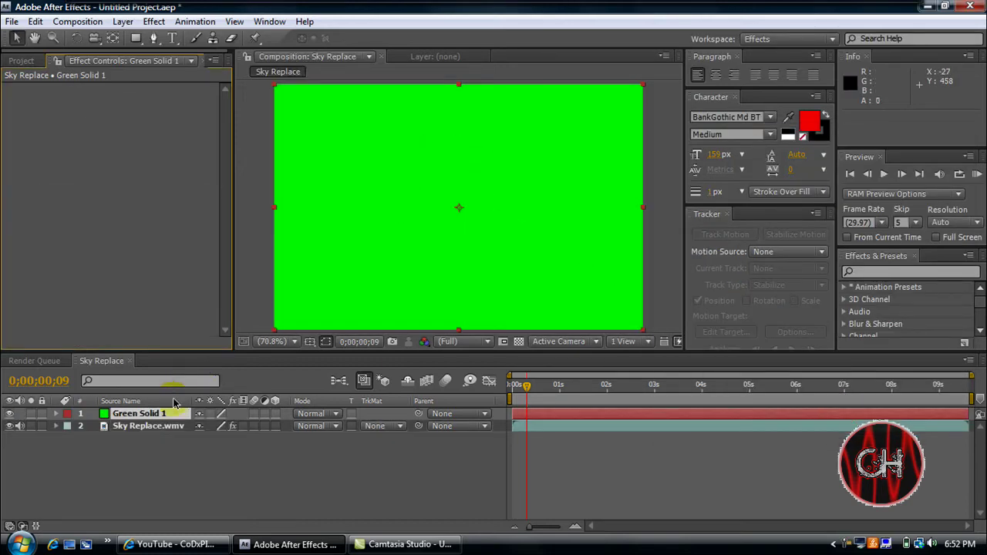
pyautogui.moveTo(169, 414); pyautogui.dragTo(176, 431)
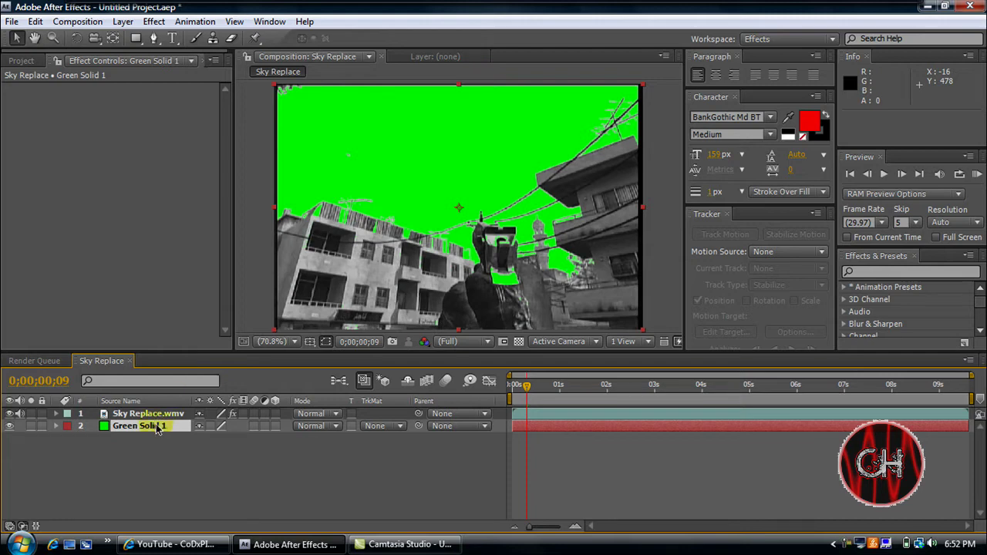
pyautogui.moveTo(156, 429)
pyautogui.mouseDown()
pyautogui.moveTo(168, 412)
pyautogui.moveTo(165, 435)
pyautogui.mouseUp()
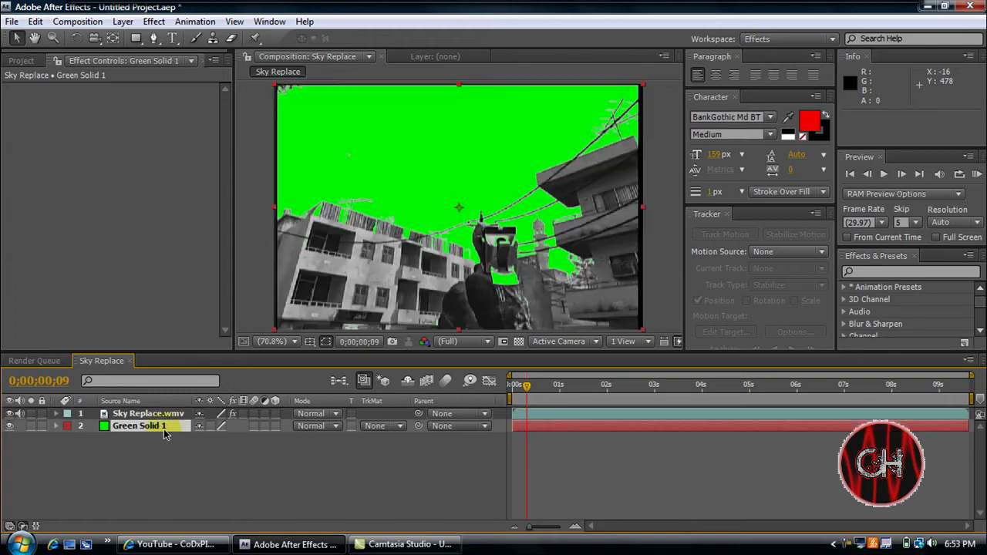
# Step: Toggle Sky Replace.wmv visibility off and on, then move Green Solid 1 above it
pyautogui.click(9, 414)
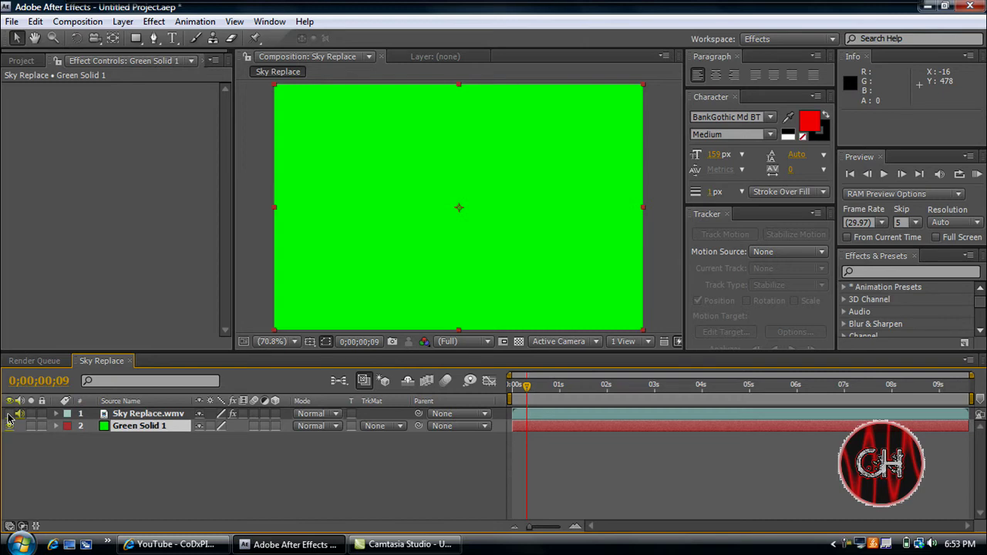
pyautogui.click(10, 414)
pyautogui.moveTo(149, 426); pyautogui.dragTo(146, 413)
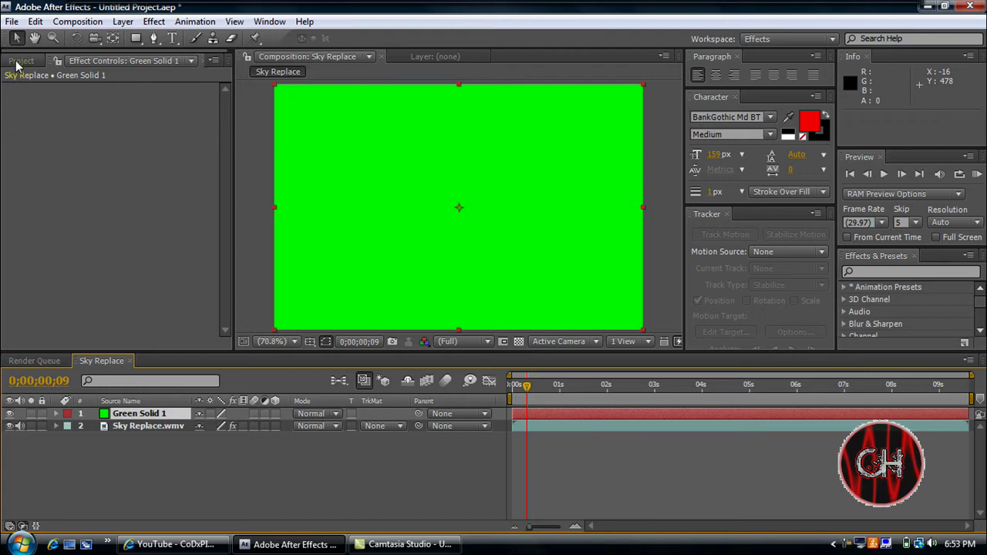
# Step: Import the recent rain.jpg cloud photo and add it as a layer in Sky Replace
pyautogui.click(20, 61)
pyautogui.click(12, 22)
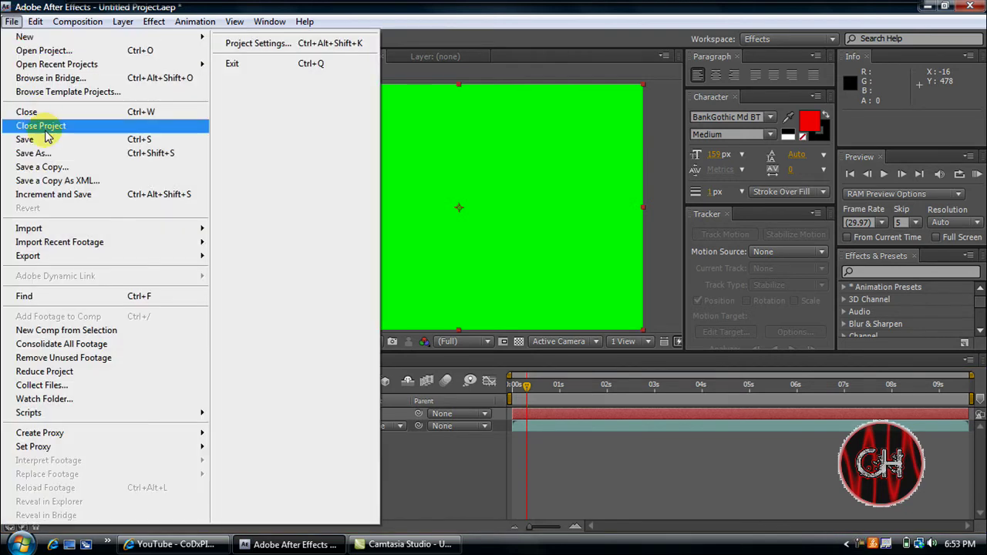
pyautogui.moveTo(98, 243)
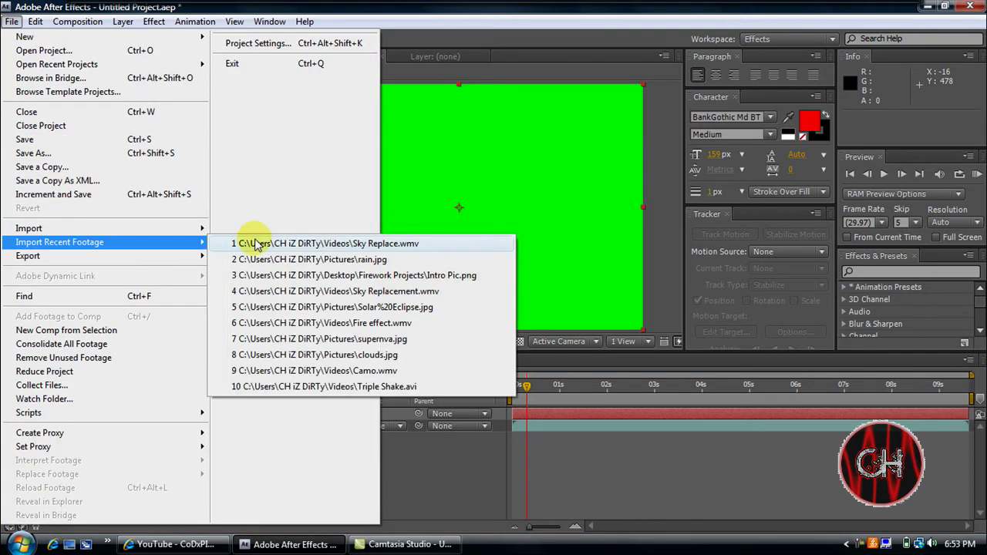
pyautogui.click(257, 259)
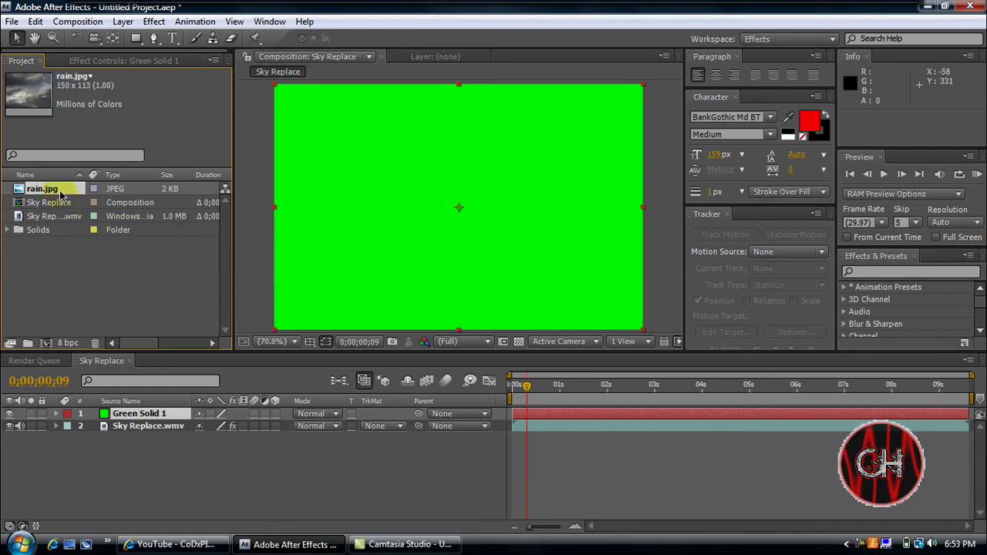
pyautogui.moveTo(58, 189); pyautogui.dragTo(411, 164)
pyautogui.moveTo(450, 199); pyautogui.dragTo(317, 122)
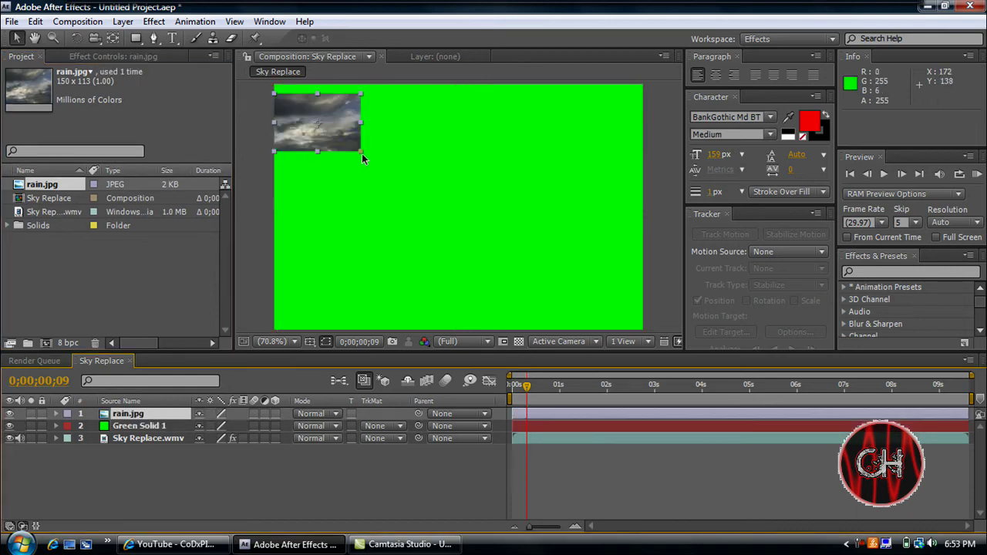
# Step: Scale rain.jpg to fill the frame and place it with Green Solid 1 below the footage
pyautogui.moveTo(360, 152); pyautogui.dragTo(414, 266)
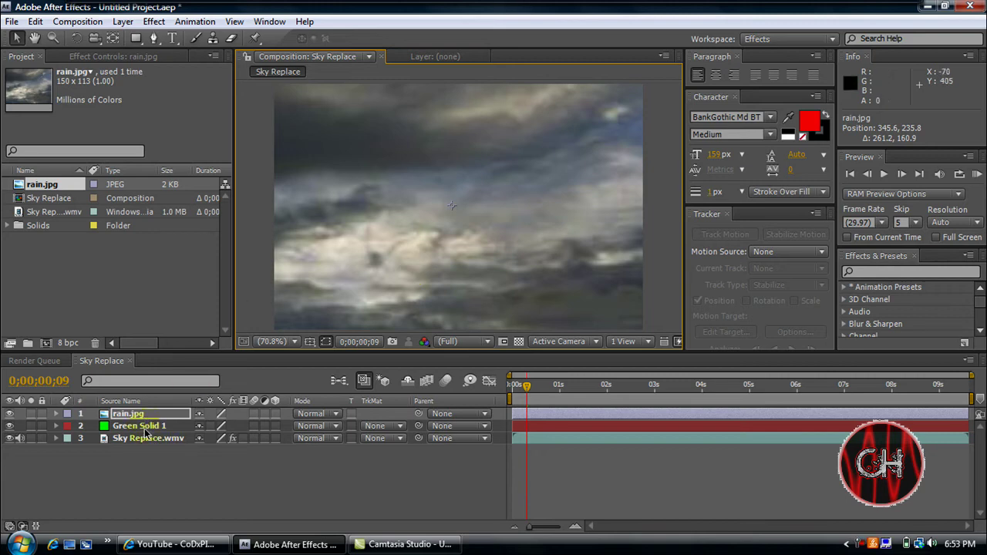
pyautogui.moveTo(152, 434)
pyautogui.mouseDown()
pyautogui.moveTo(148, 441)
pyautogui.moveTo(145, 421)
pyautogui.moveTo(149, 434)
pyautogui.mouseUp()
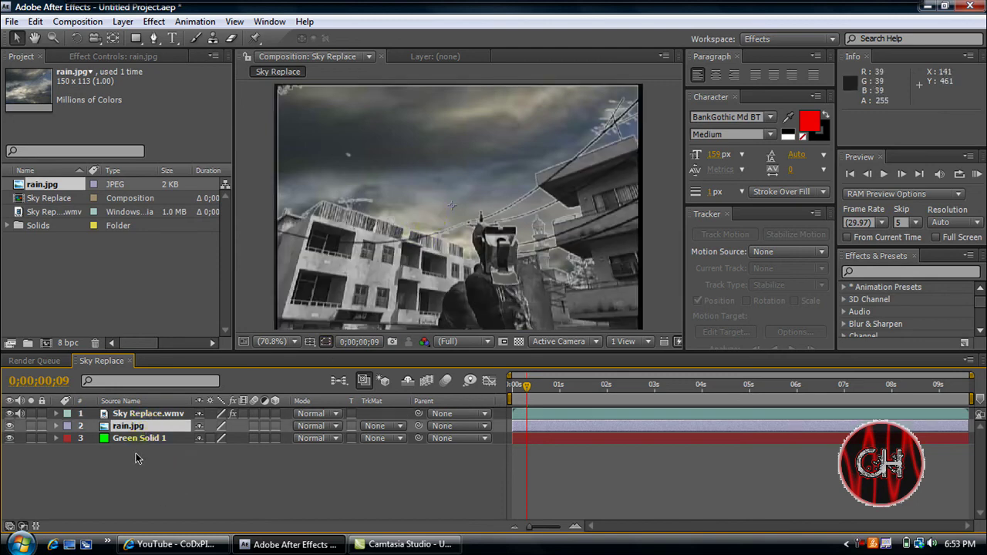
pyautogui.moveTo(136, 453); pyautogui.dragTo(133, 426)
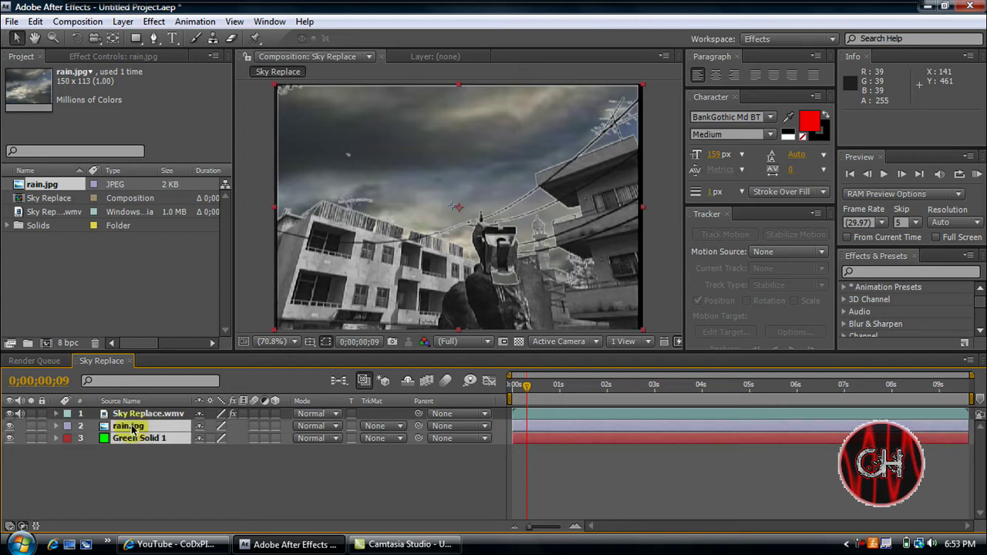
# Step: Pre-compose the selected rain.jpg and Green Solid 1 with Ctrl+Shift+C into a comp named greenscreen
pyautogui.hotkey('ctrl', 'shift', 'c')
pyautogui.write('greenscreen')
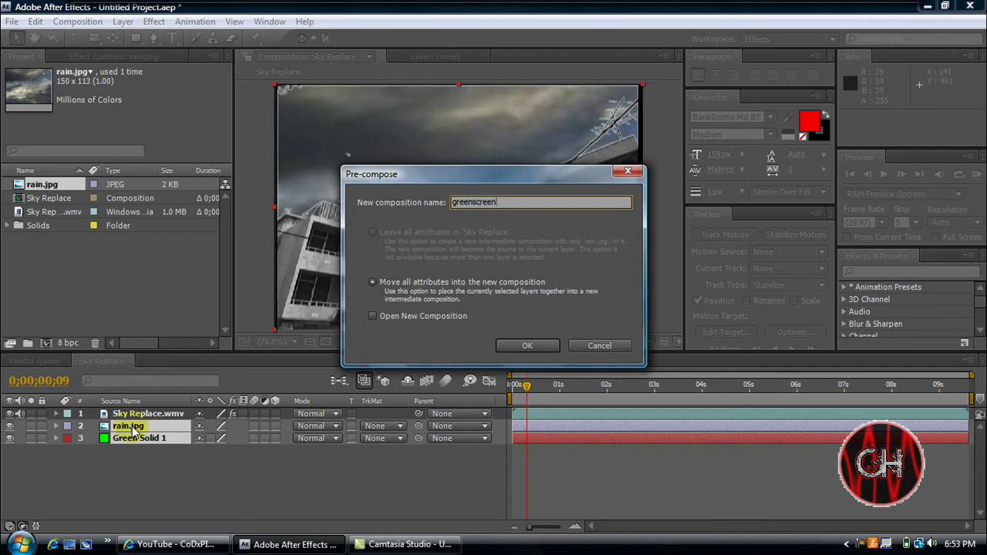
pyautogui.press('Return')
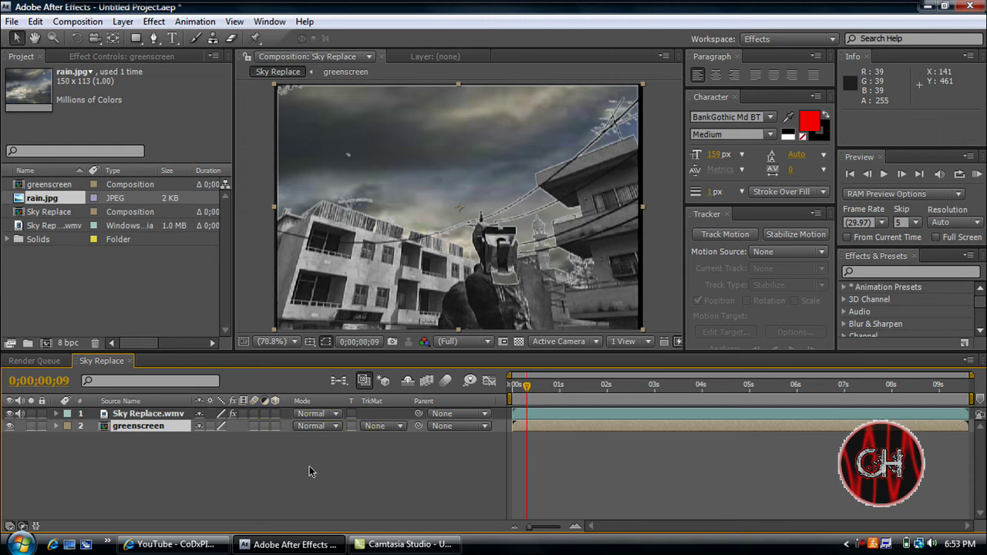
pyautogui.click(138, 427)
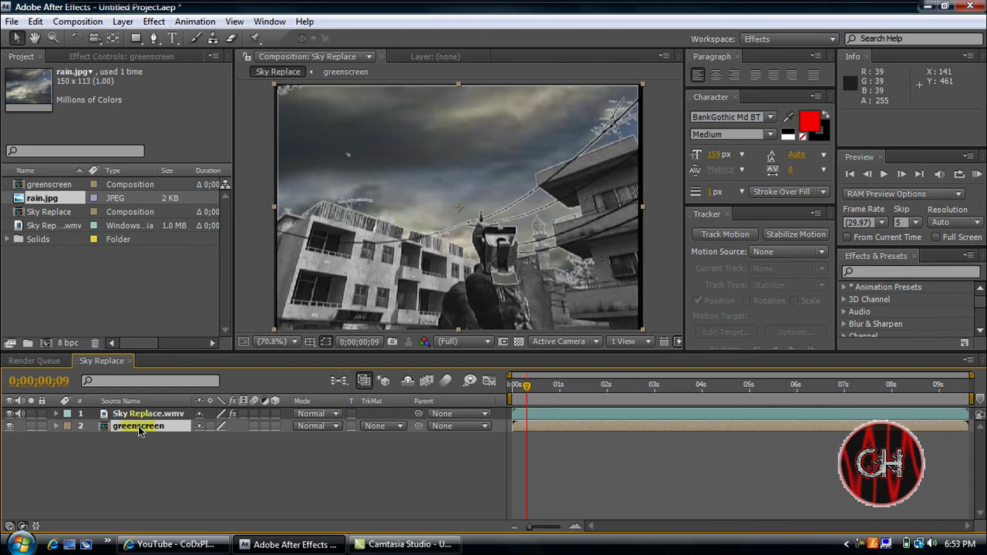